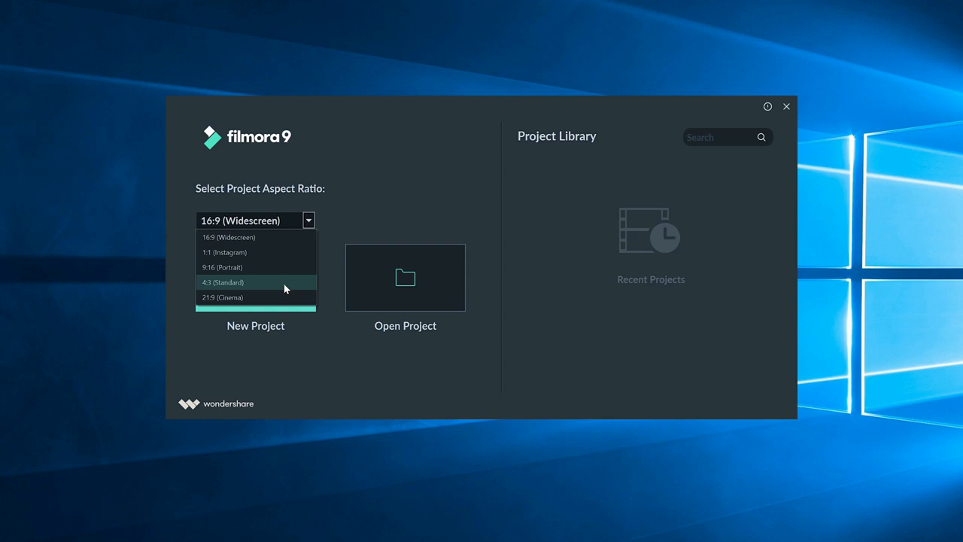
# Look through the libraries of music, titles, transitions, effects and elements.
pyautogui.click(339, 319)
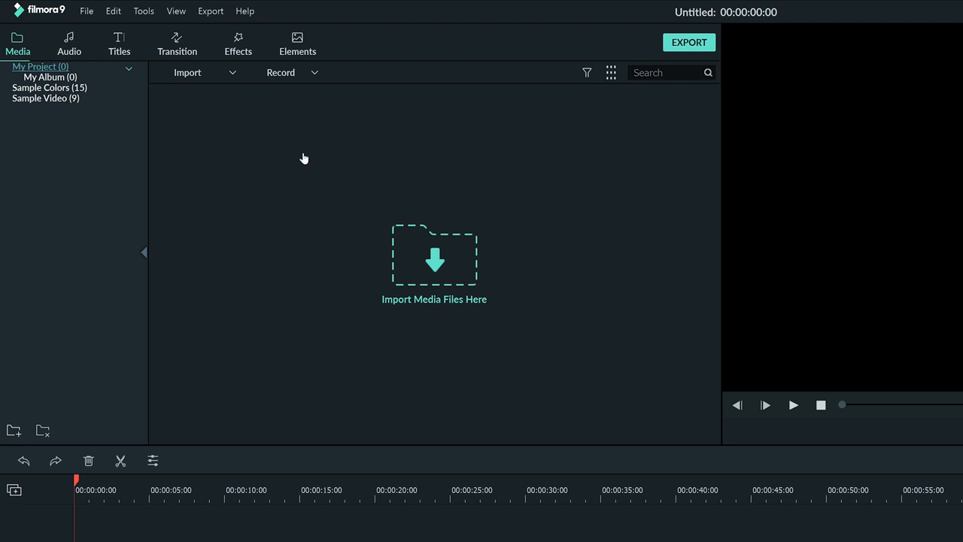
pyautogui.click(72, 50)
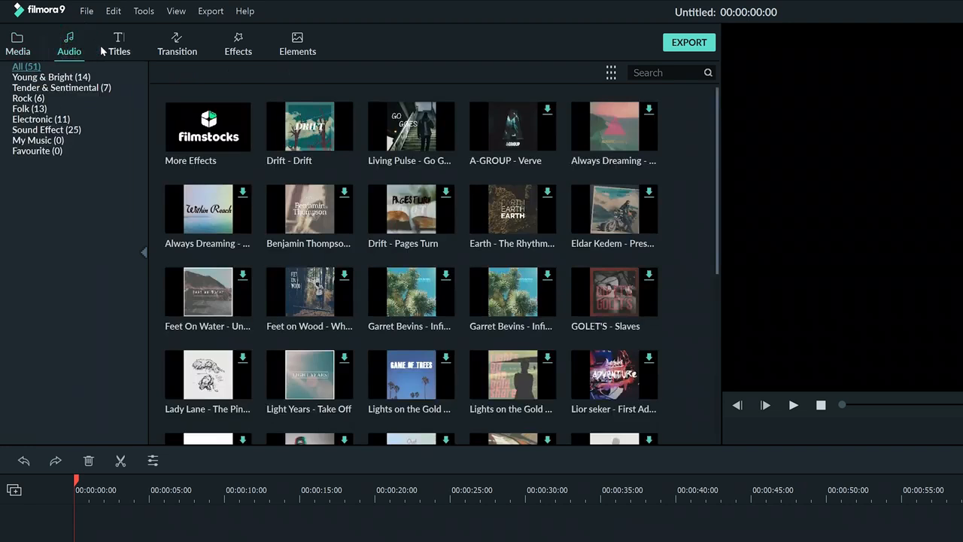
pyautogui.click(118, 47)
pyautogui.click(173, 50)
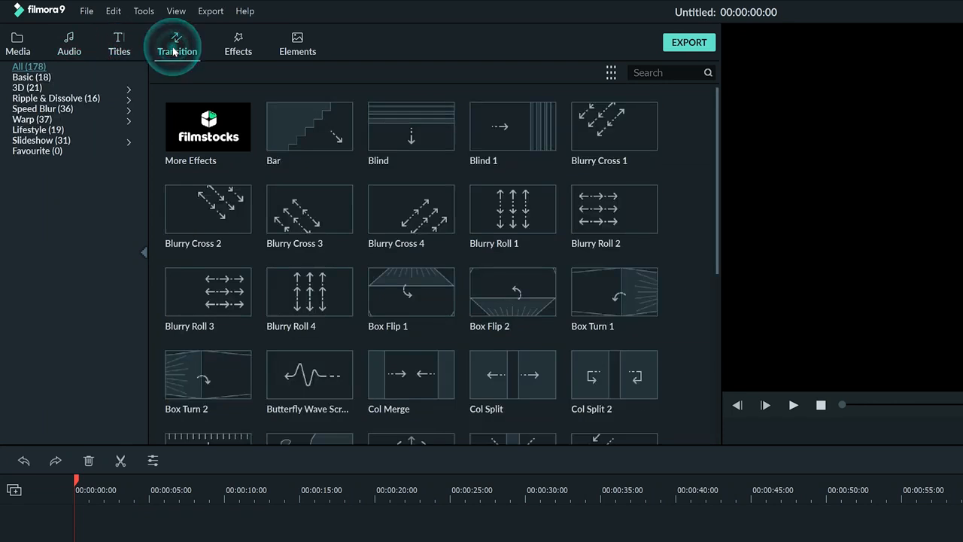
pyautogui.click(230, 43)
pyautogui.click(288, 39)
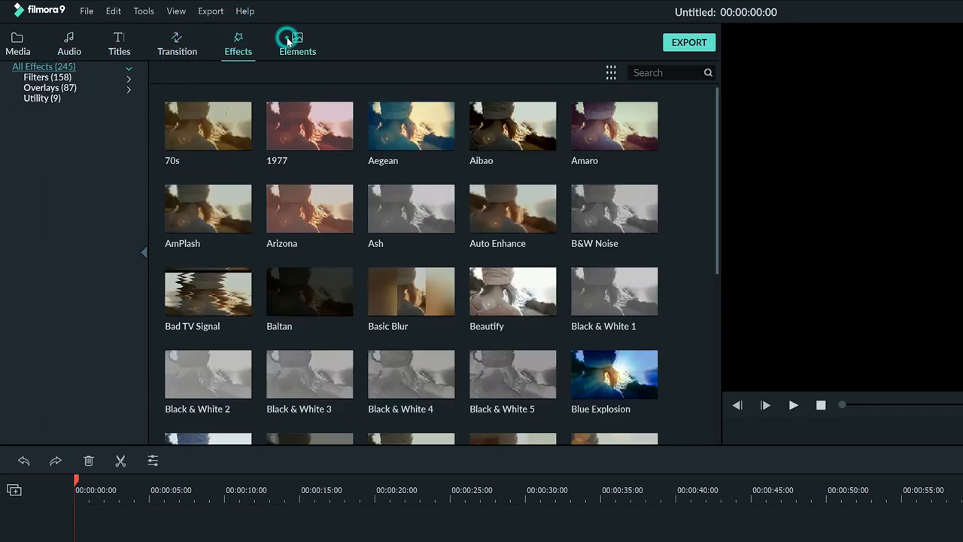
# Browse the Young & Bright music category in the audio library and show the title library.
pyautogui.click(75, 39)
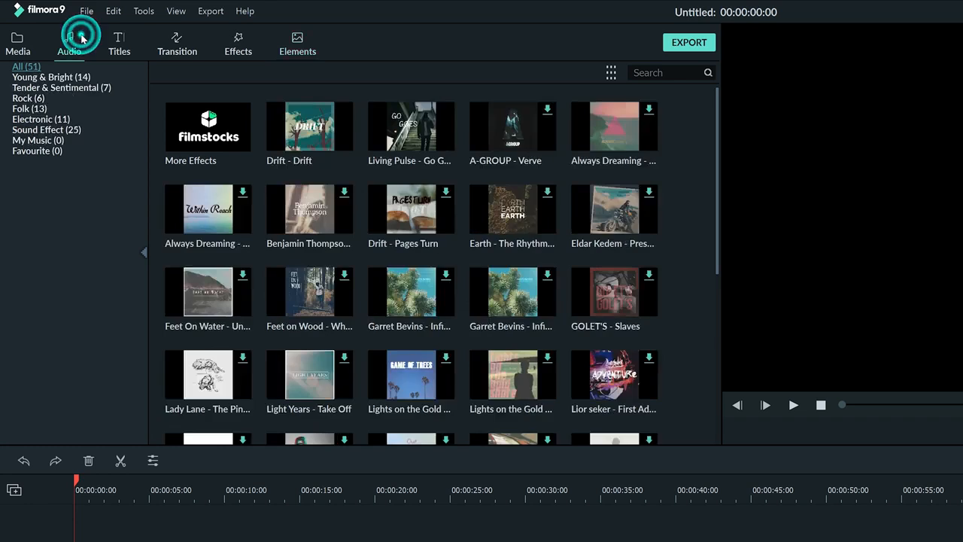
pyautogui.click(83, 77)
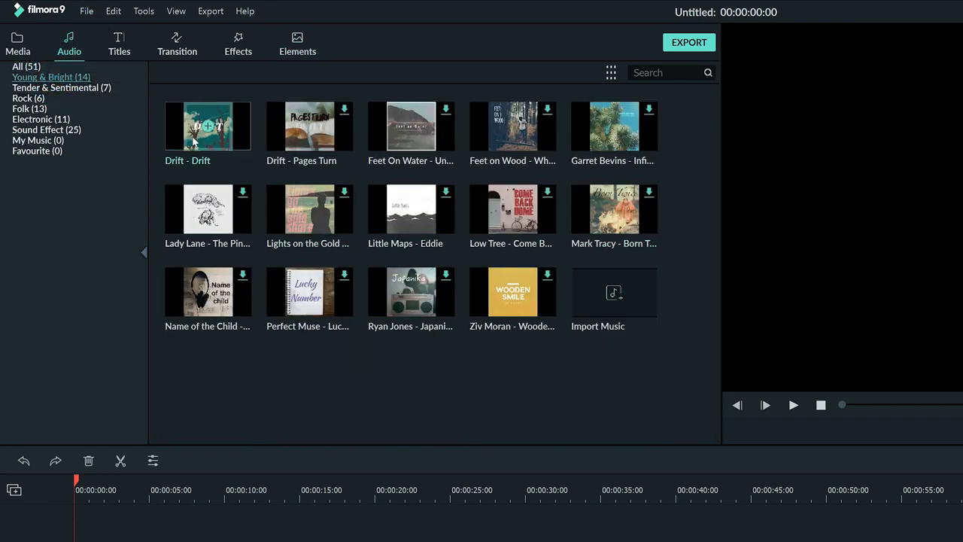
pyautogui.click(114, 50)
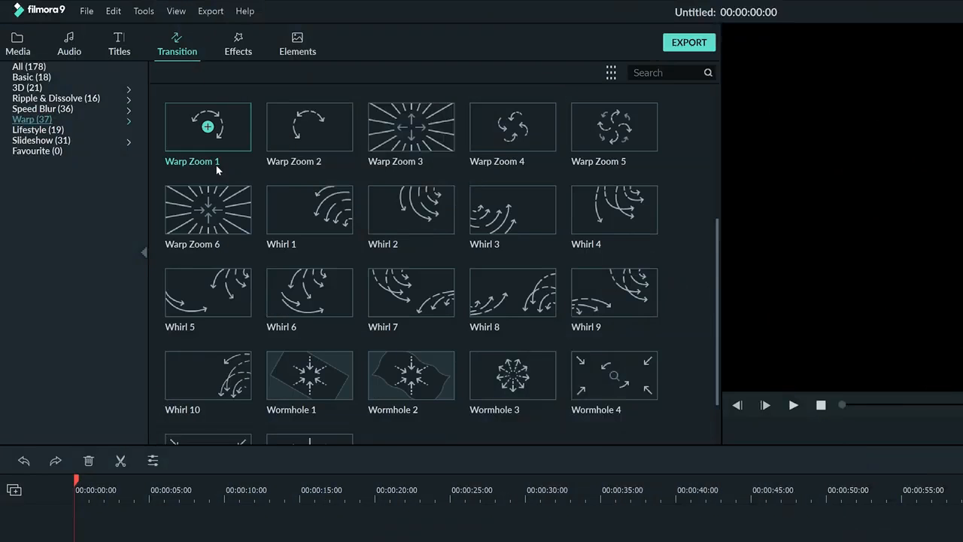
# Browse the Warp transitions, the full transition list and the complete effects collection, and list the Utility effects.
pyautogui.scroll(-2, 217, 170)
pyautogui.click(39, 68)
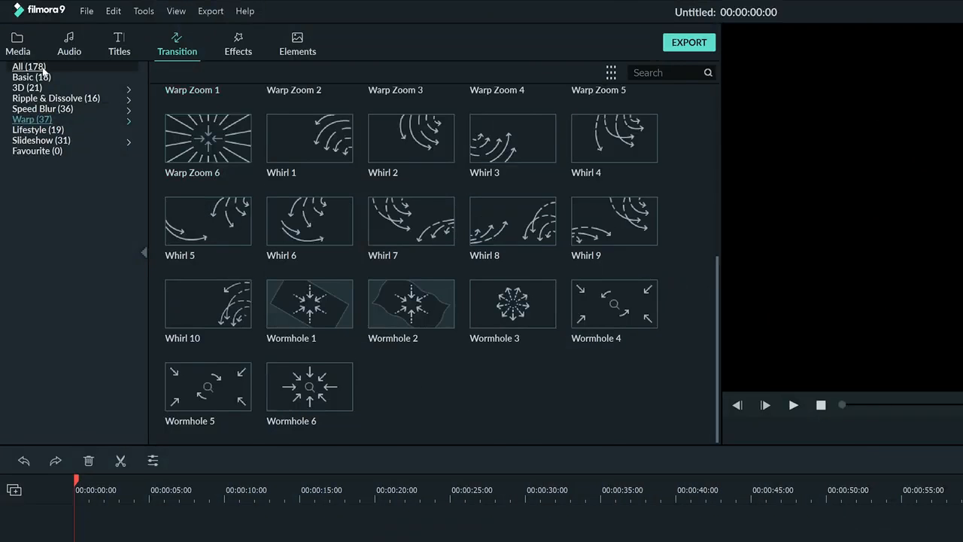
pyautogui.scroll(-10, 512, 210)
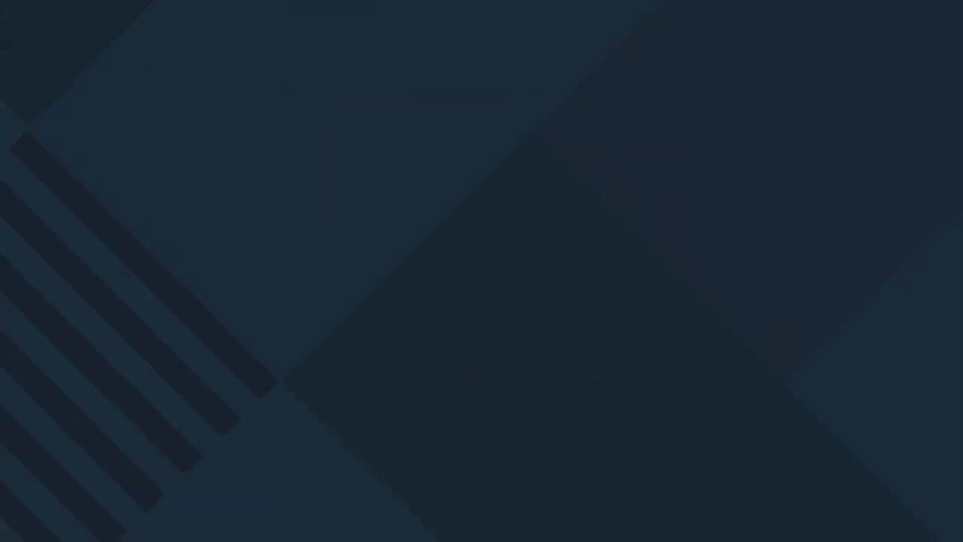
pyautogui.scroll(-10, 504, 178)
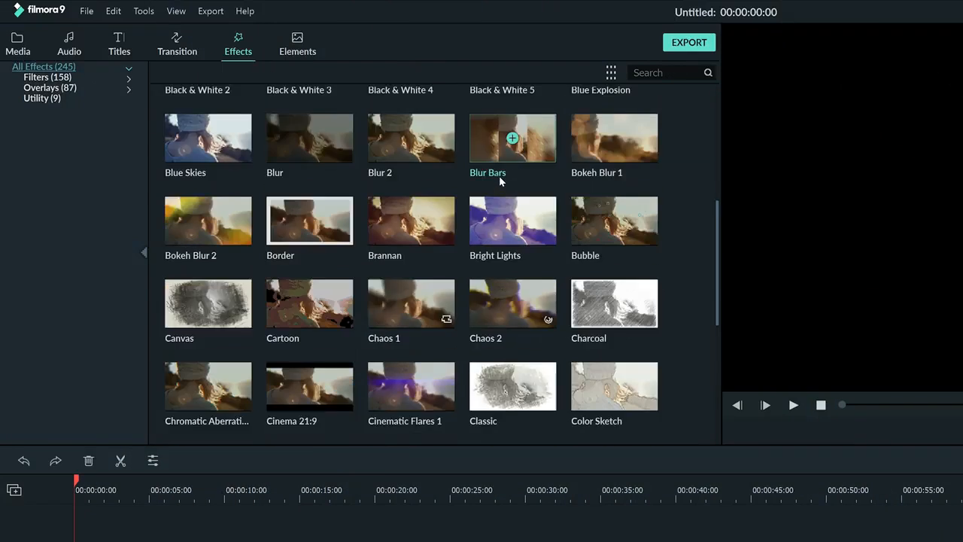
pyautogui.click(75, 99)
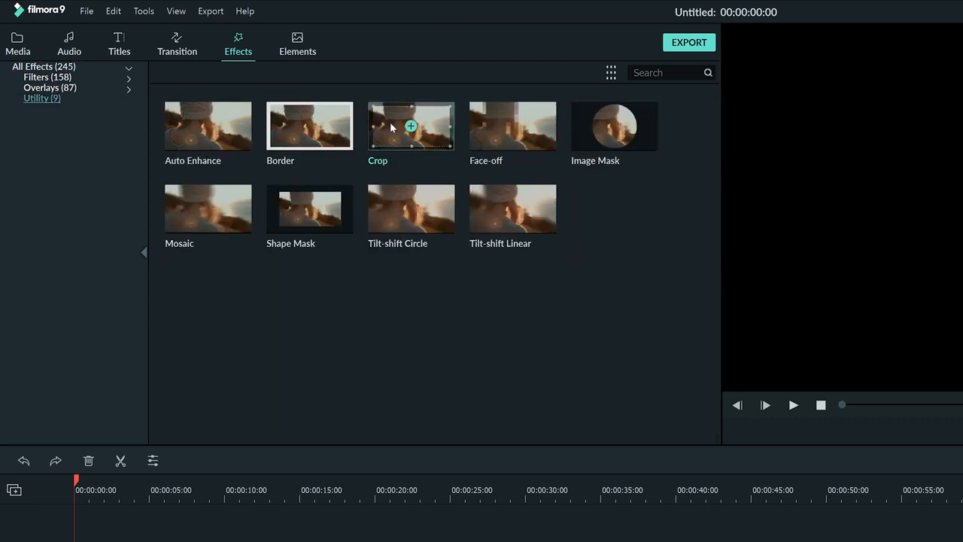
# Adjust the crop of the bear clip, using 12 for the upper edge and 6 for the lower edge.
pyautogui.press('Up')
pyautogui.press('Up')
pyautogui.press('Up')
pyautogui.press('Up')
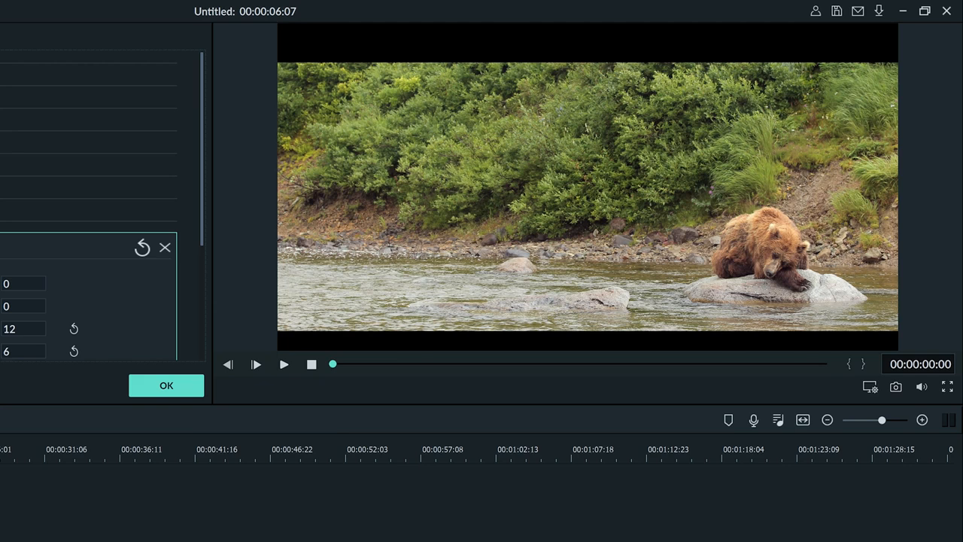
pyautogui.click(313, 405)
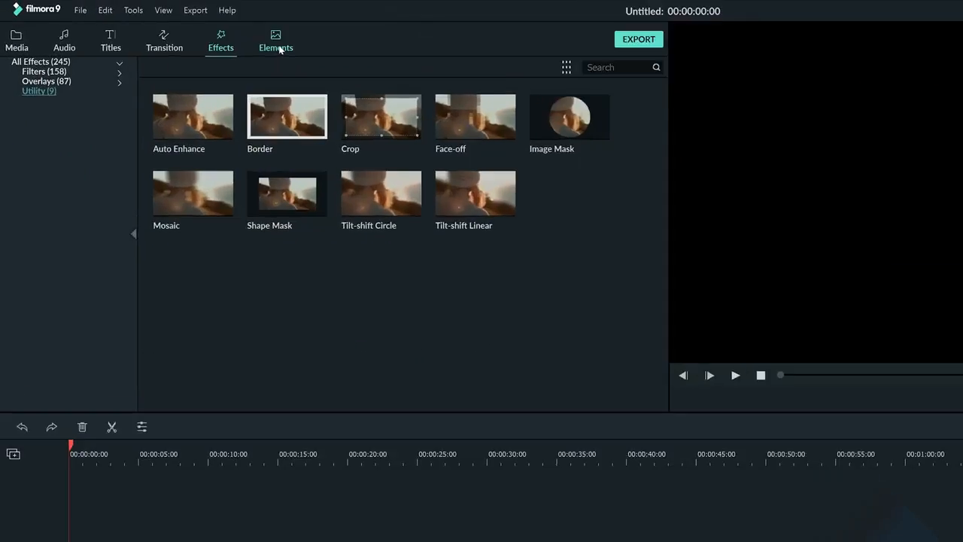
# Browse the complete elements library and preview the Badge Element 8 sale graphic.
pyautogui.click(300, 49)
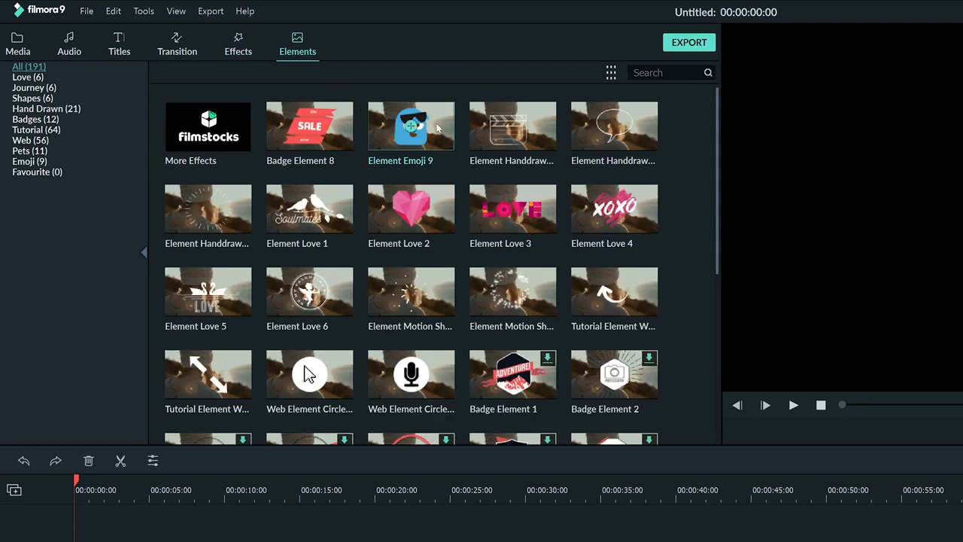
pyautogui.scroll(-7, 475, 147)
pyautogui.scroll(-10, 476, 141)
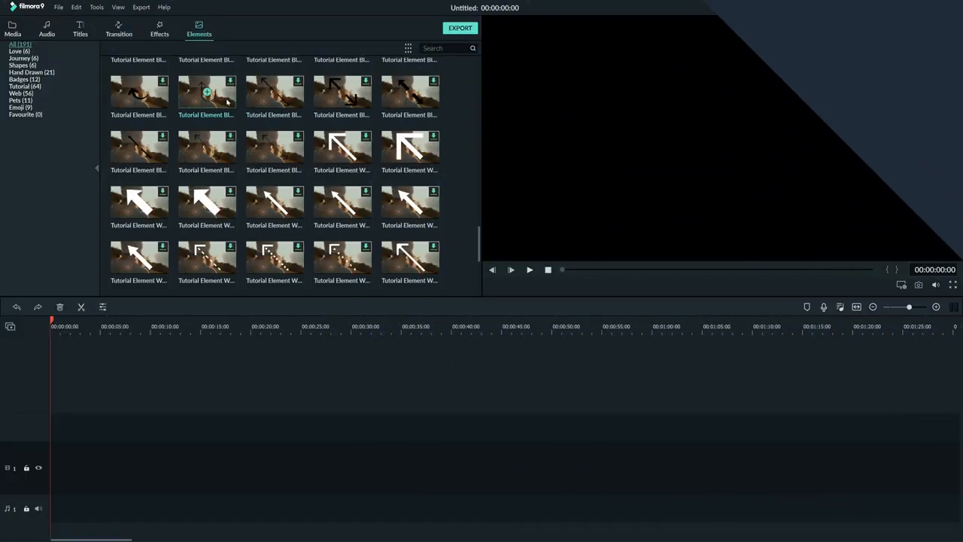
pyautogui.scroll(10, 219, 98)
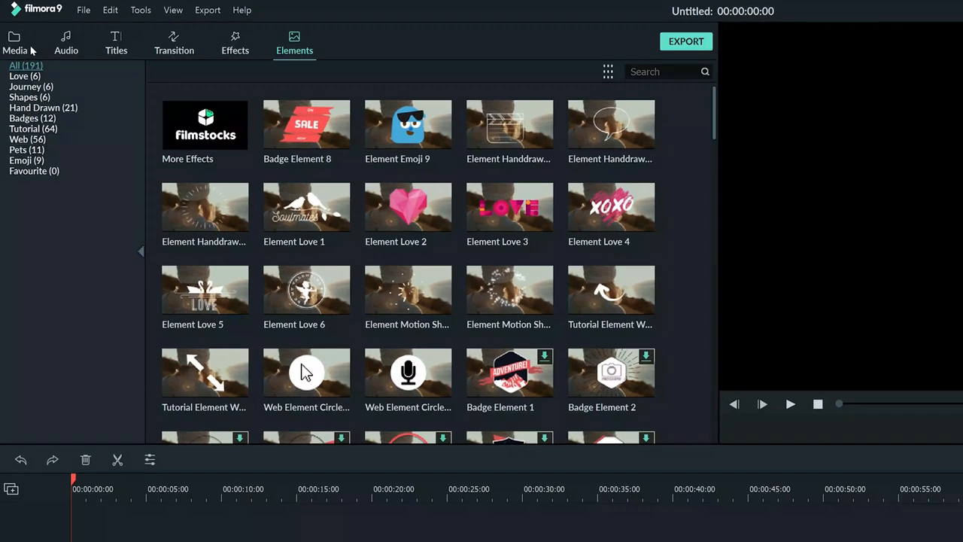
# Examine the media library's options for importing files, downloading online media and recording.
pyautogui.click(12, 30)
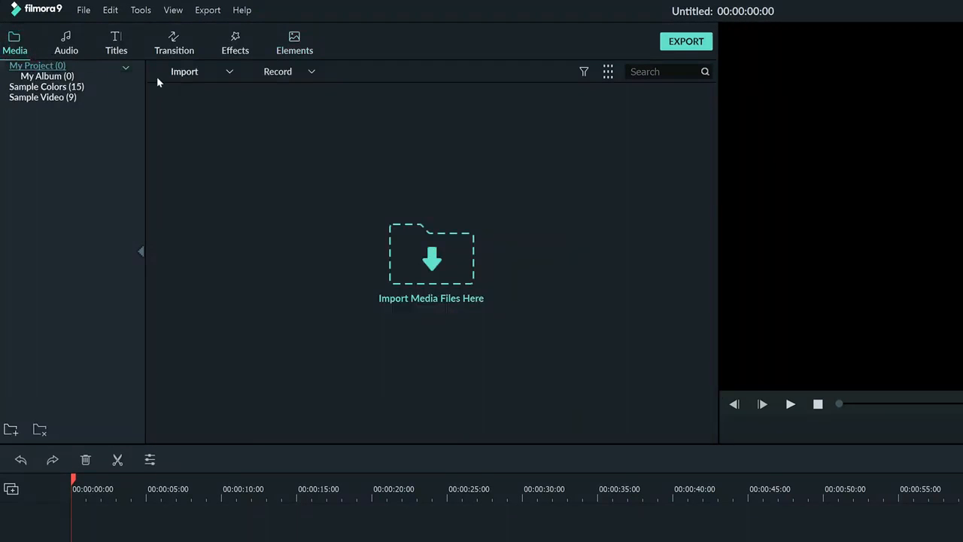
pyautogui.click(227, 72)
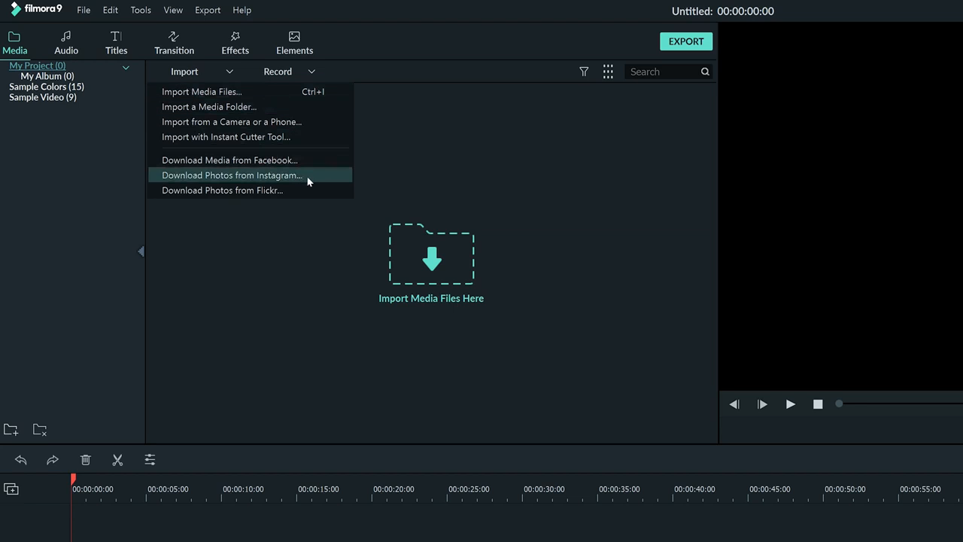
pyautogui.click(311, 71)
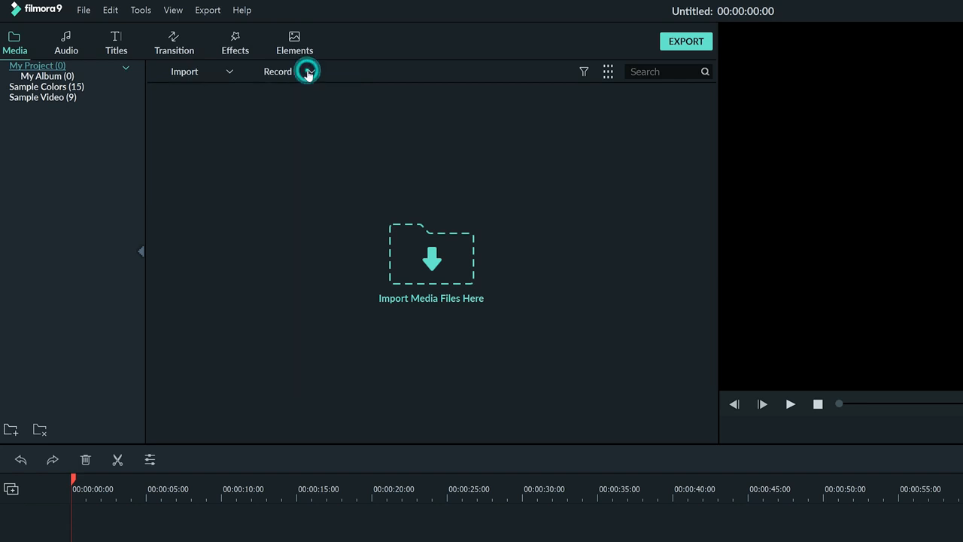
pyautogui.click(310, 72)
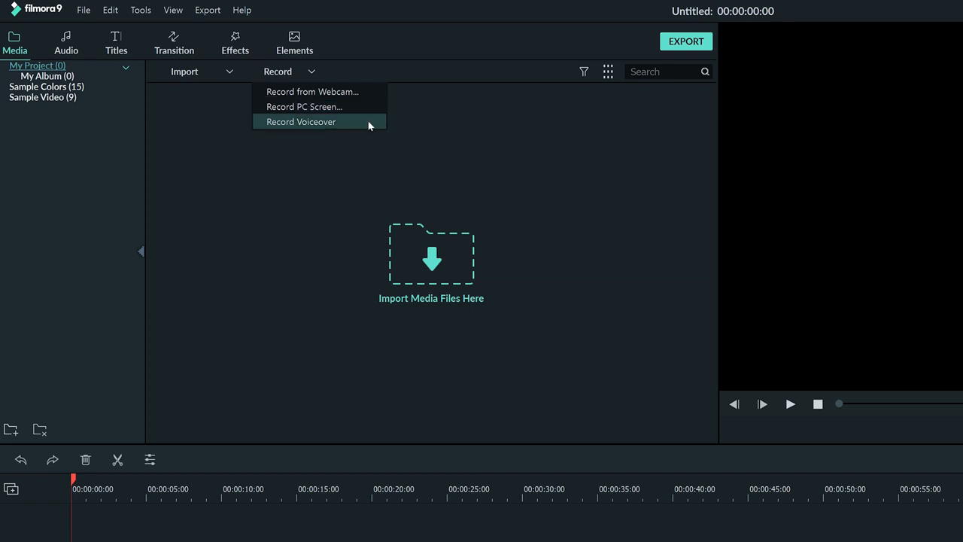
pyautogui.click(311, 71)
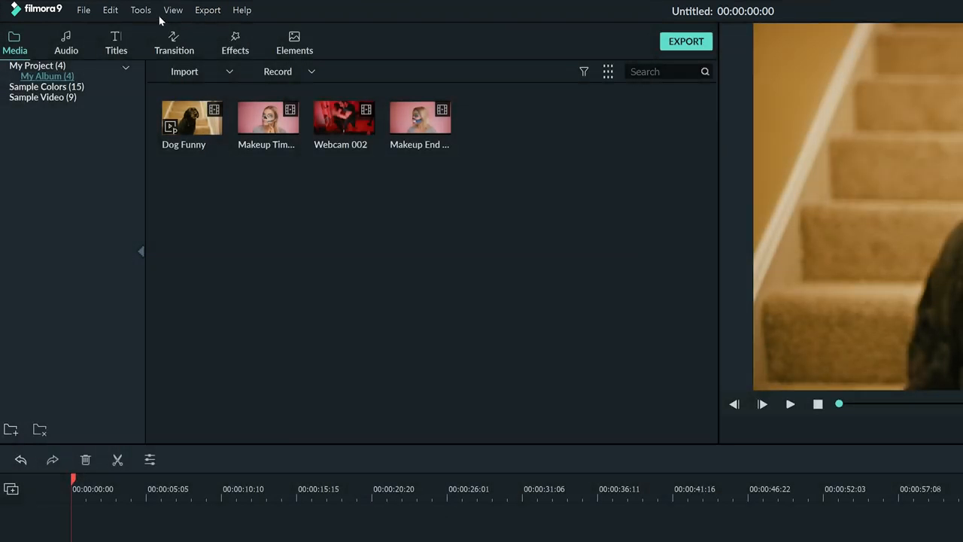
# Examine the project file commands, including the media import options, and the editing commands.
pyautogui.click(84, 10)
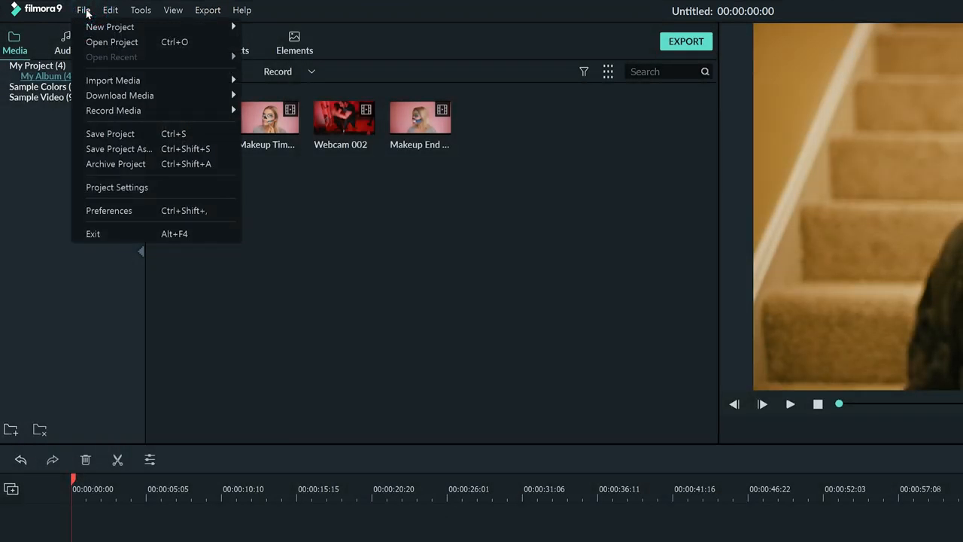
pyautogui.moveTo(91, 31)
pyautogui.moveTo(98, 82)
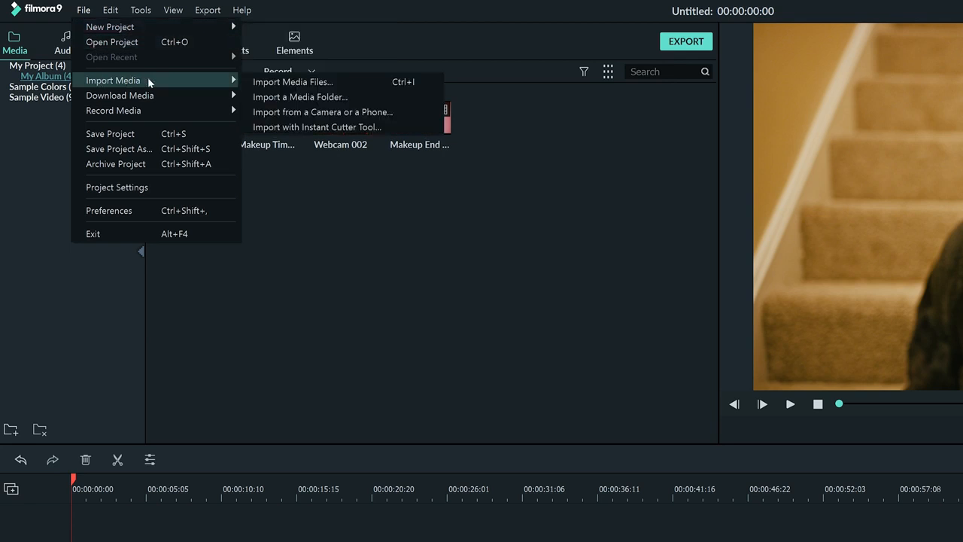
pyautogui.moveTo(115, 13)
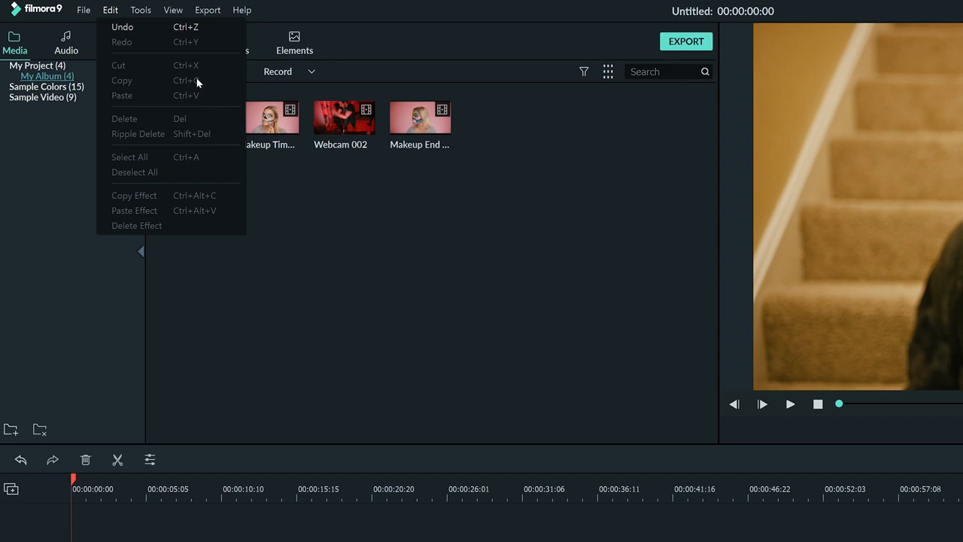
# Switch the media library from thumbnails to the detailed list view.
pyautogui.moveTo(146, 10)
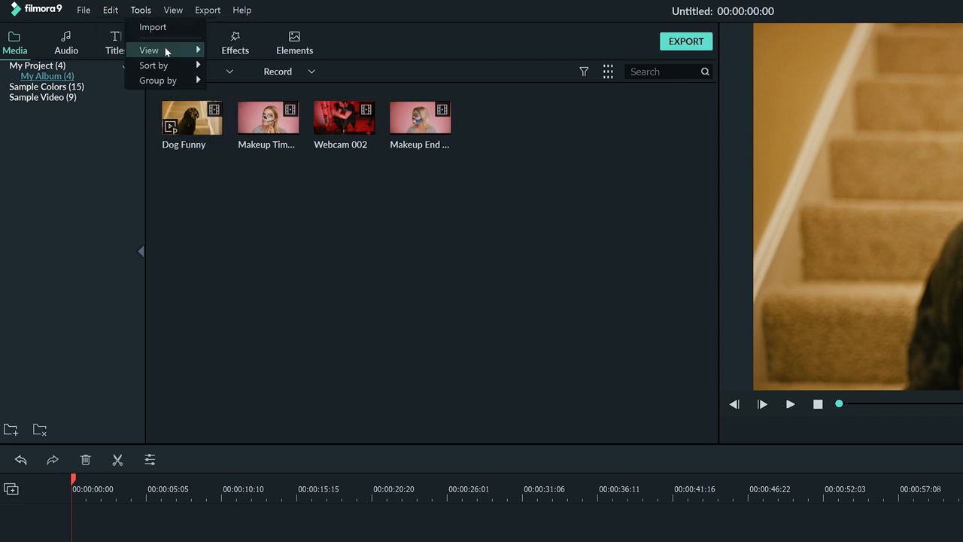
pyautogui.moveTo(166, 51)
pyautogui.click(215, 50)
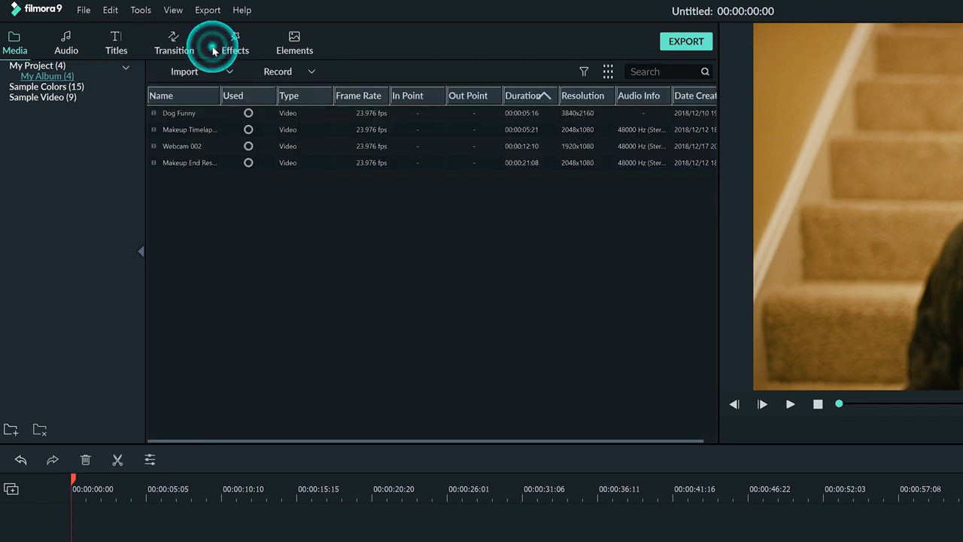
# Play the Dog Funny clip in the preview and pause it.
pyautogui.click(188, 114)
pyautogui.click(139, 10)
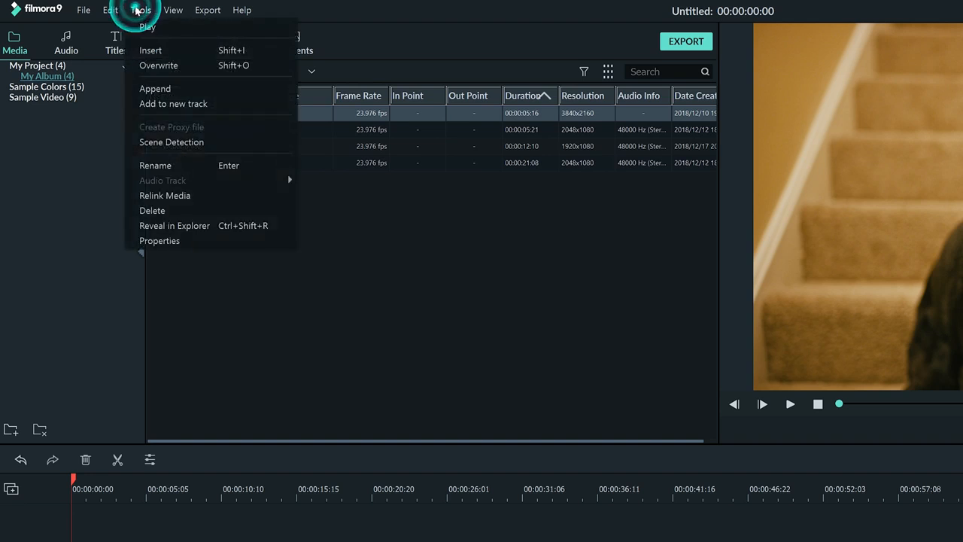
pyautogui.click(176, 28)
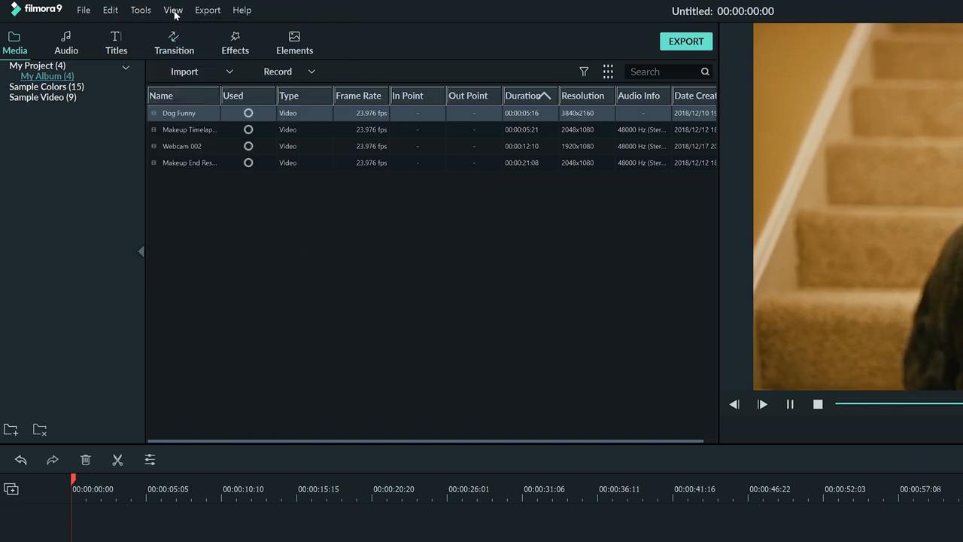
pyautogui.click(174, 11)
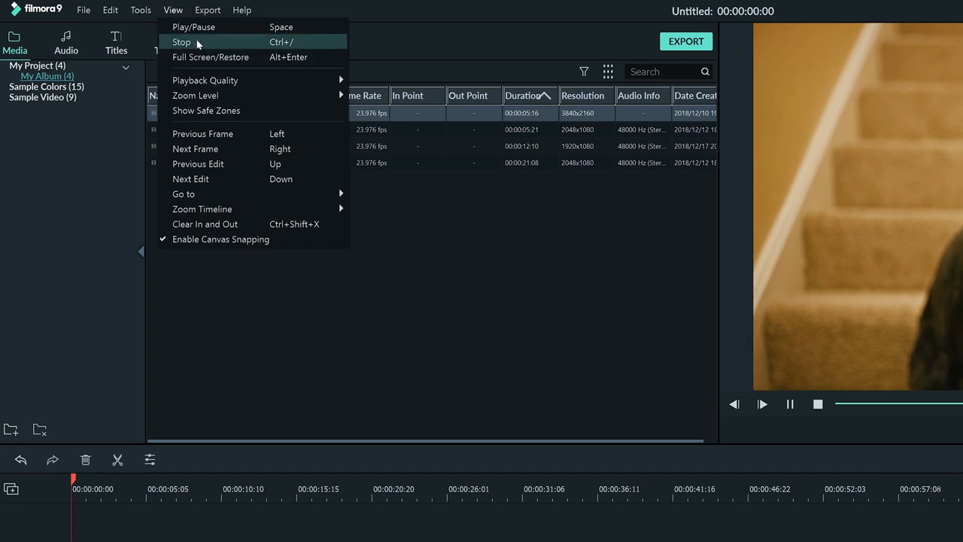
pyautogui.click(205, 28)
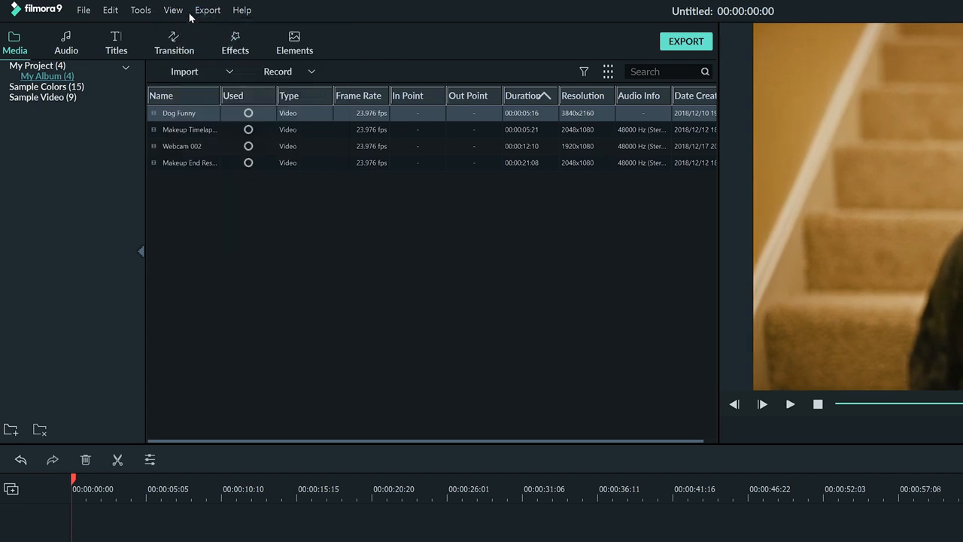
# Examine the available view, export and help commands.
pyautogui.click(176, 10)
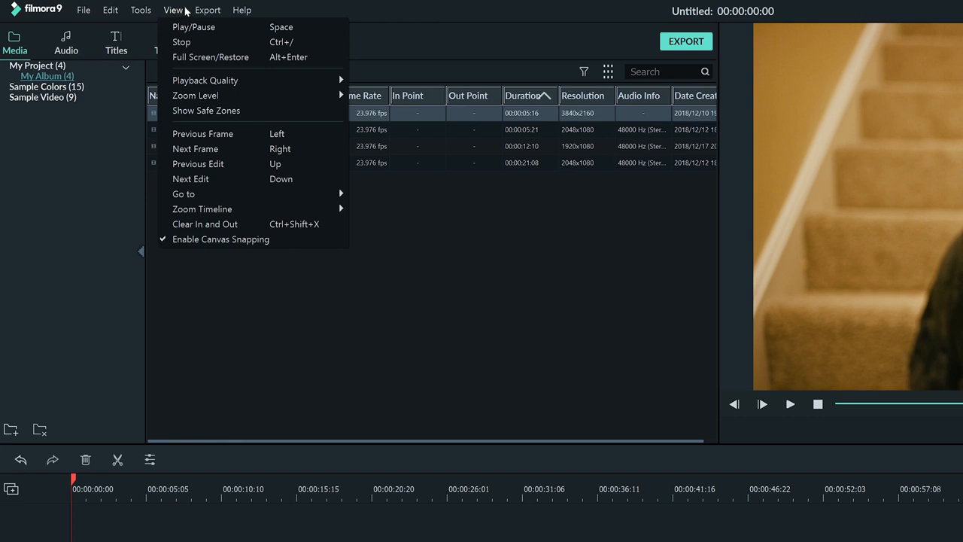
pyautogui.moveTo(200, 12)
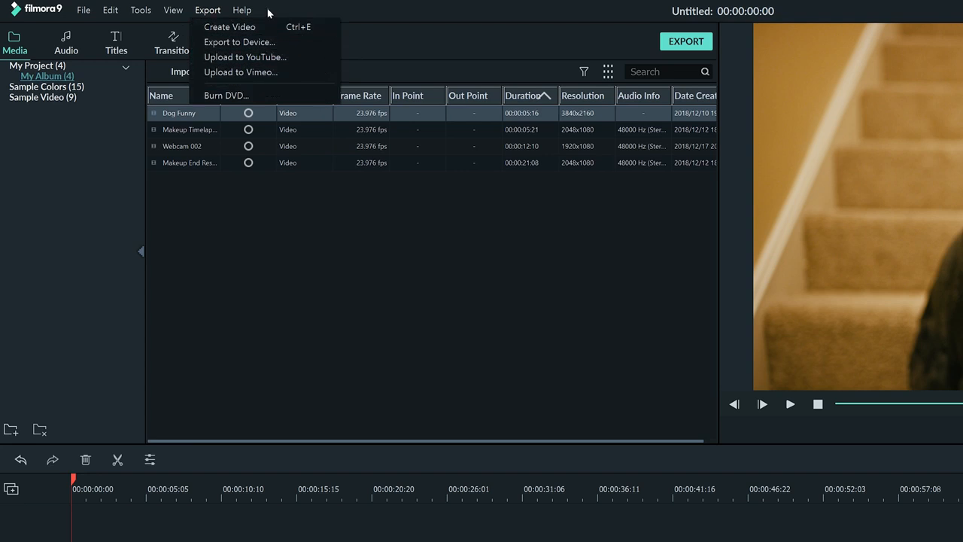
pyautogui.moveTo(242, 11)
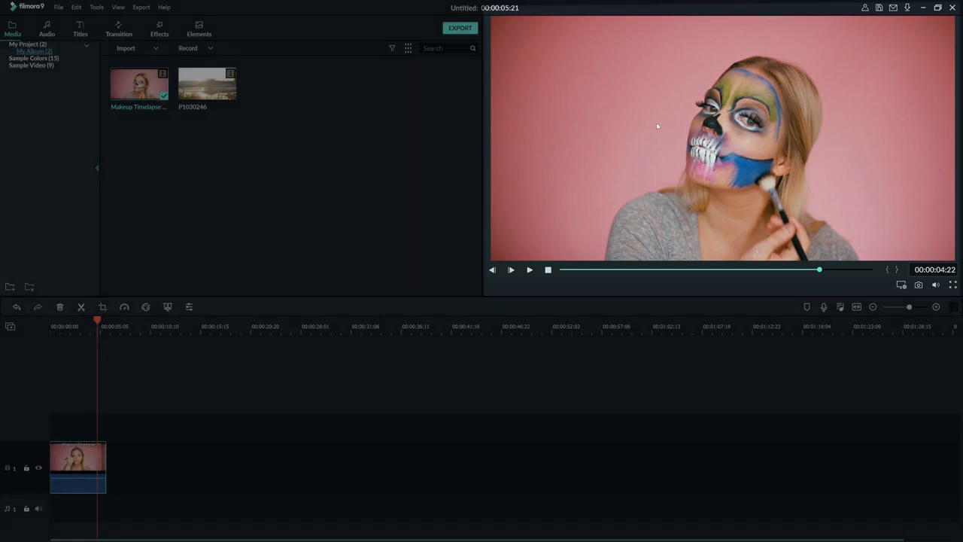
# Preview the P1030246 clip from the media library.
pyautogui.doubleClick(225, 92)
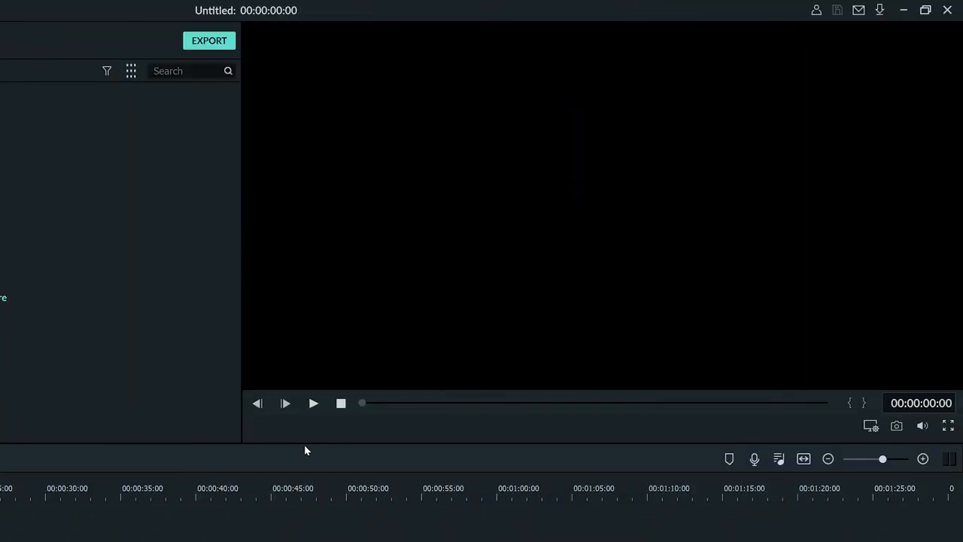
# Resize the workspace by moving the timeline's upper border and widening the preview area at the media library's expense.
pyautogui.moveTo(306, 445); pyautogui.dragTo(311, 408)
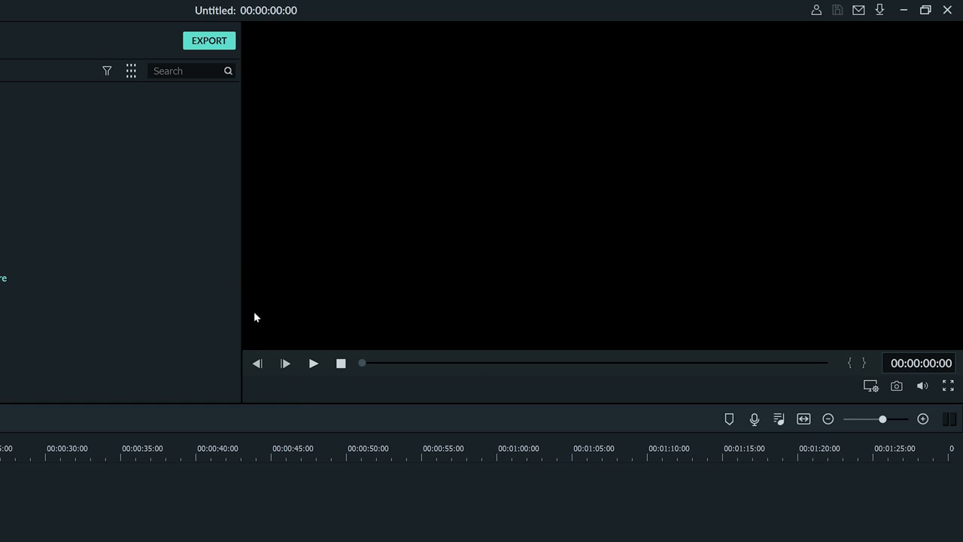
pyautogui.moveTo(241, 297); pyautogui.dragTo(235, 296)
pyautogui.moveTo(213, 301); pyautogui.dragTo(212, 300)
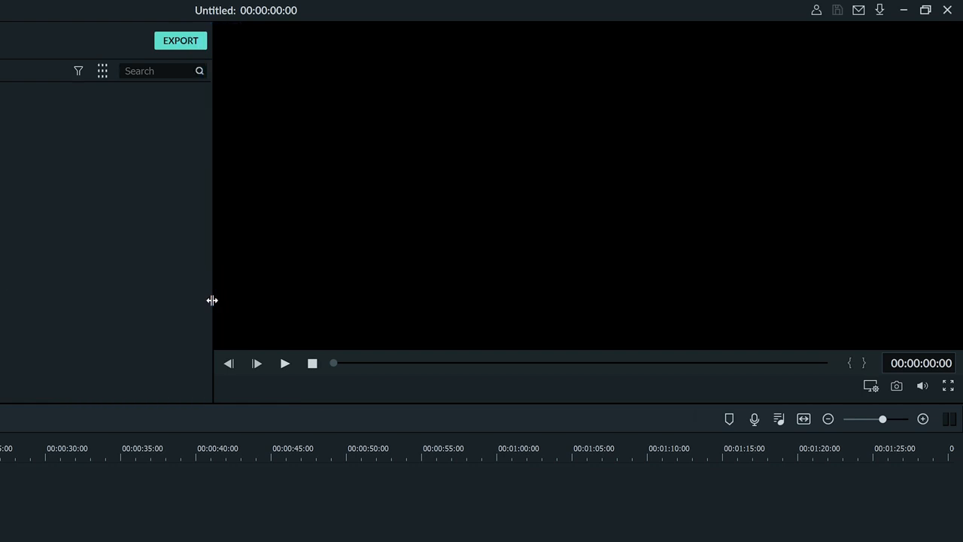